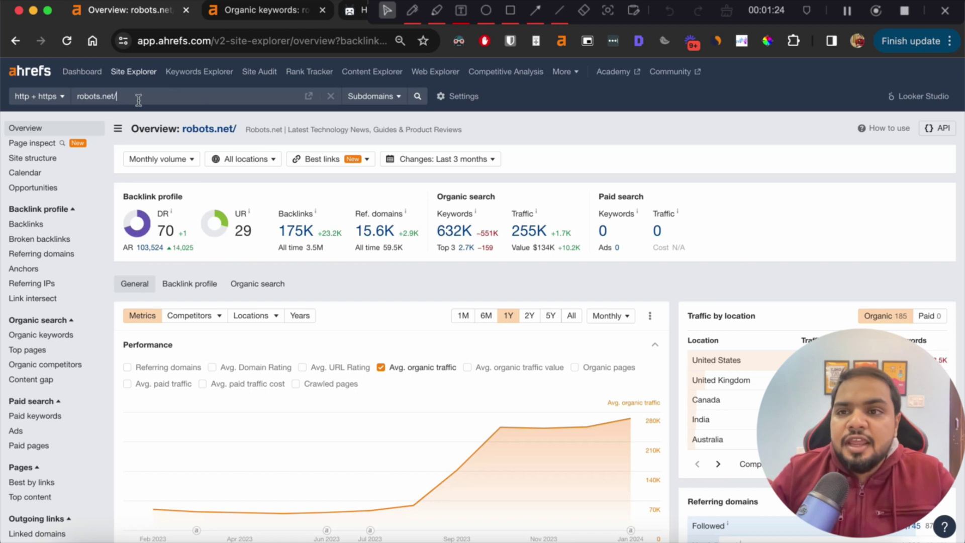
Filter robots.net's US organic keywords to positions 5–15, leaving 65,719 keywords
left_click(461, 236)
left_click(324, 166)
type("5")
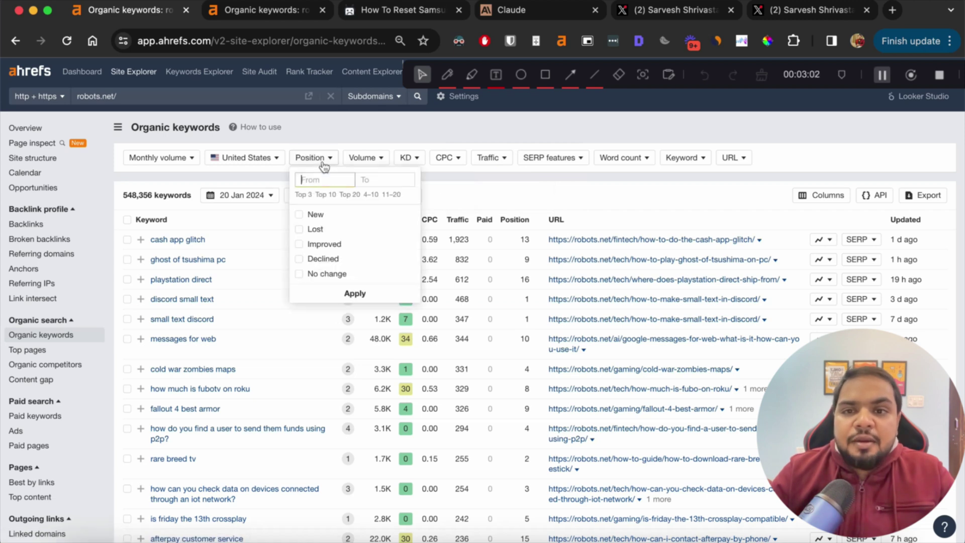
left_click(382, 179)
type("15")
left_click(355, 294)
left_click(160, 191)
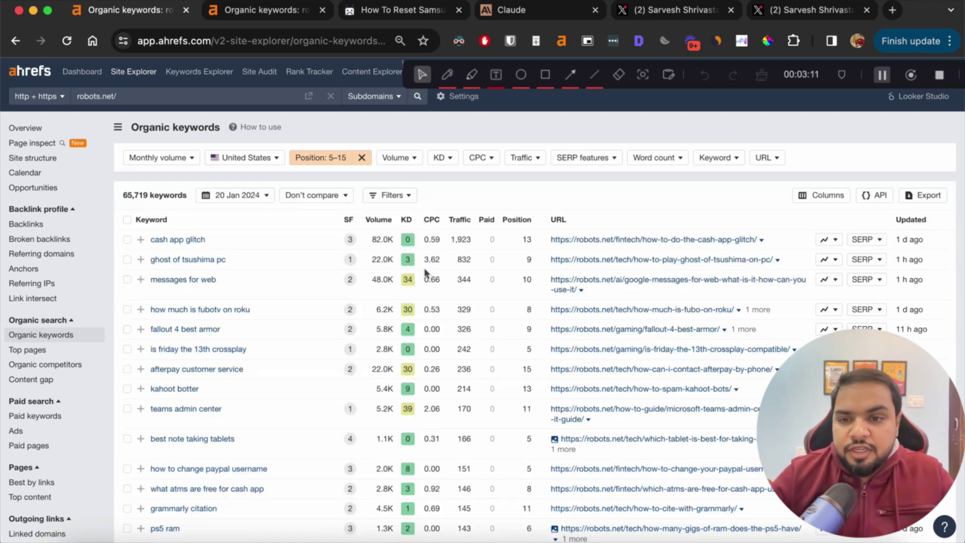
scroll(387, 331, "down", 3)
scroll(385, 331, "down", 15)
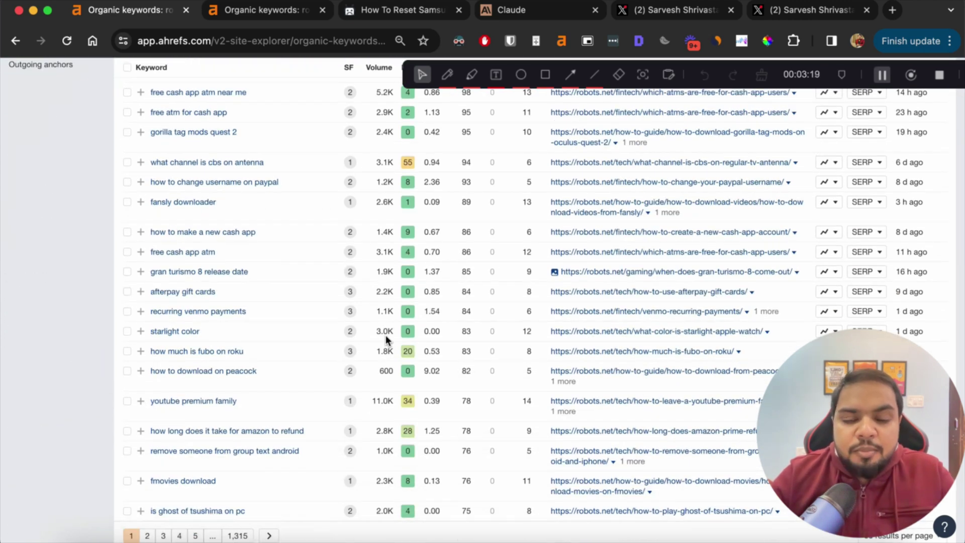
scroll(385, 335, "down", 2)
scroll(386, 335, "up", 15)
scroll(385, 335, "up", 3)
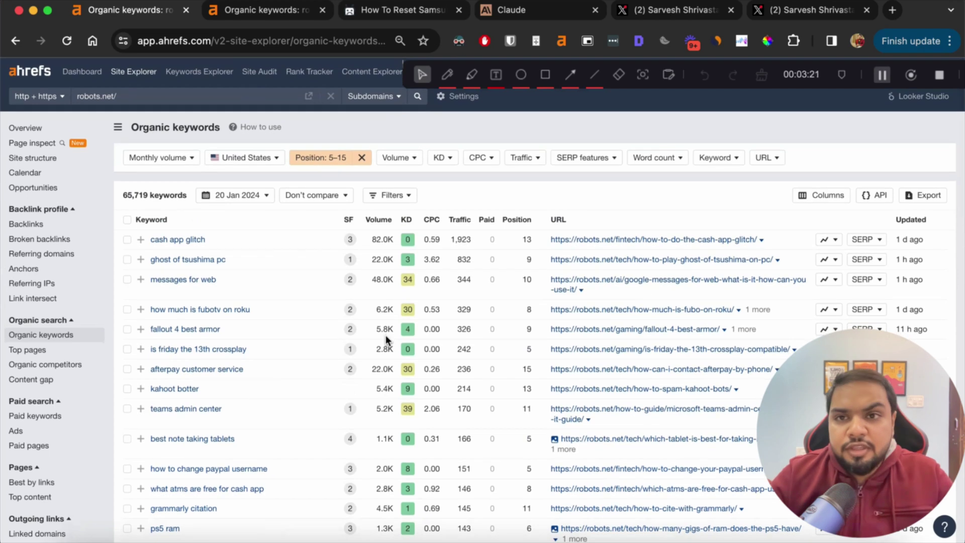
Scroll the Samsung Galaxy S22 Ultra reset article down to its Final Thoughts
left_click(277, 14)
left_click(389, 6)
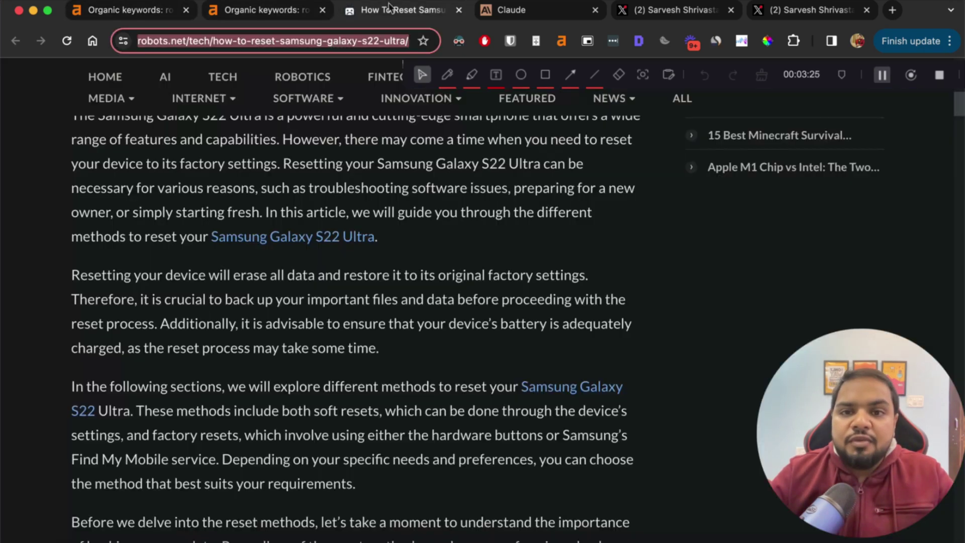
scroll(399, 242, "up", 5)
scroll(399, 241, "down", 10)
scroll(399, 241, "down", 8)
scroll(400, 241, "down", 3)
scroll(399, 241, "down", 10)
scroll(400, 241, "down", 2)
scroll(400, 242, "down", 15)
scroll(400, 246, "down", 10)
scroll(399, 245, "down", 6)
scroll(399, 245, "down", 10)
scroll(400, 246, "down", 8)
scroll(400, 246, "down", 5)
scroll(412, 319, "down", 3)
scroll(411, 319, "down", 5)
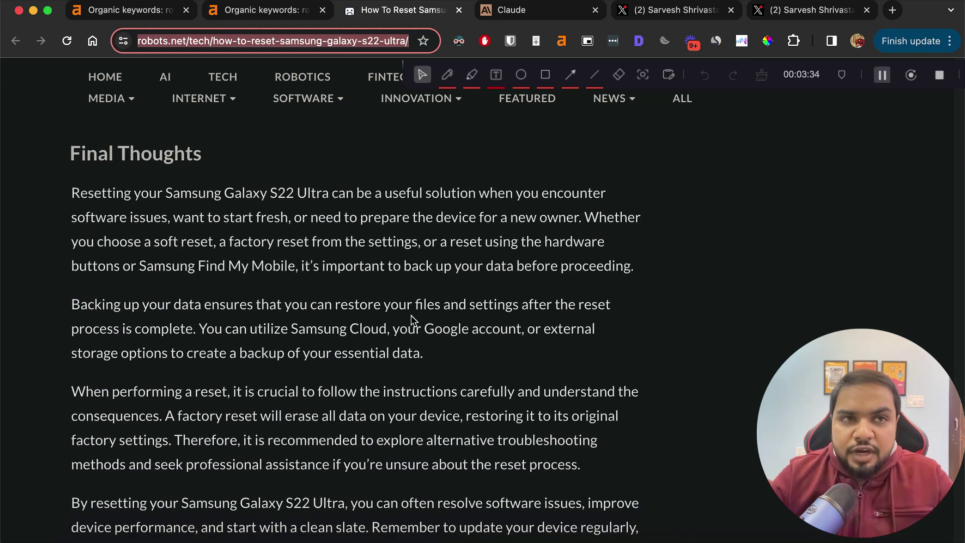
Review the article's 146 keywords, noting 'how to factory reset s22 ultra' at position 11
left_click(277, 17)
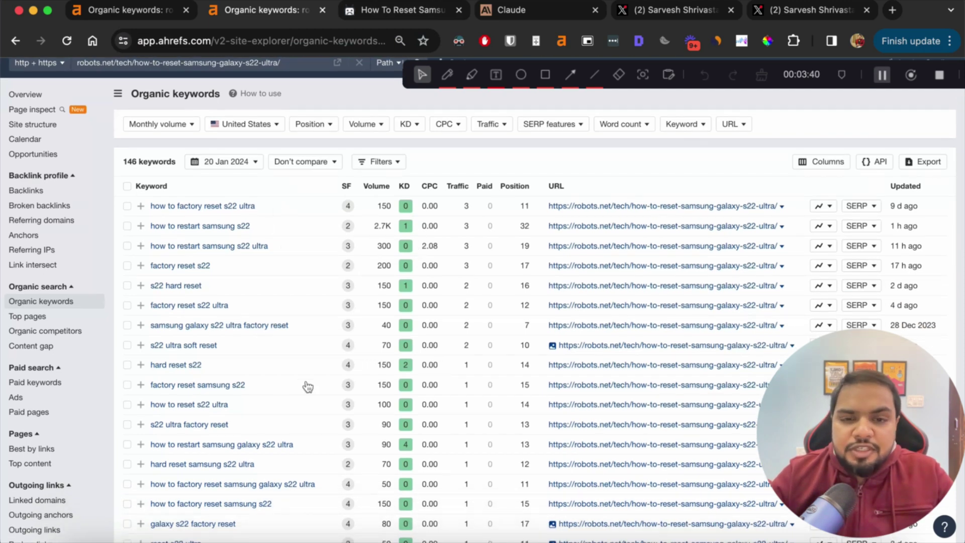
left_click_drag(147, 214, 267, 208)
left_click(270, 211)
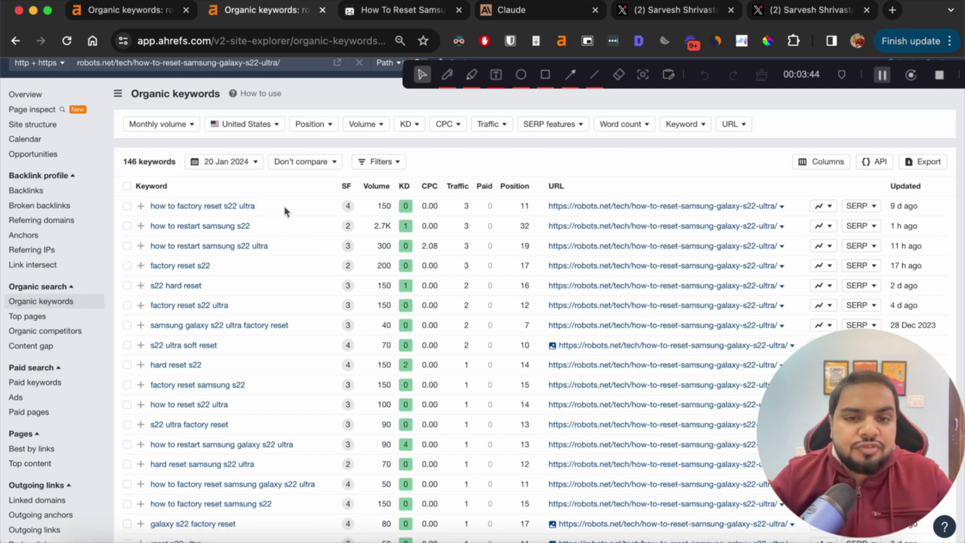
scroll(506, 253, "down", 2)
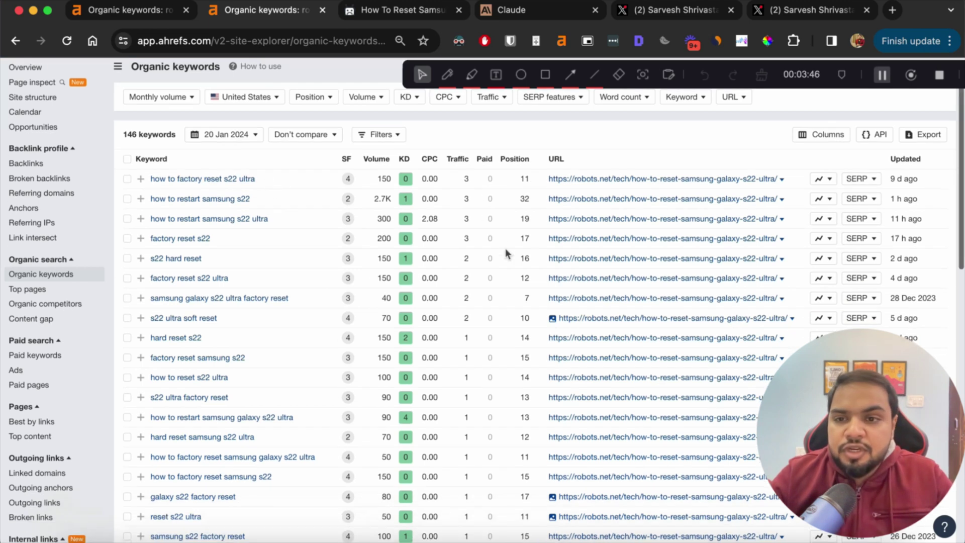
scroll(506, 253, "down", 13)
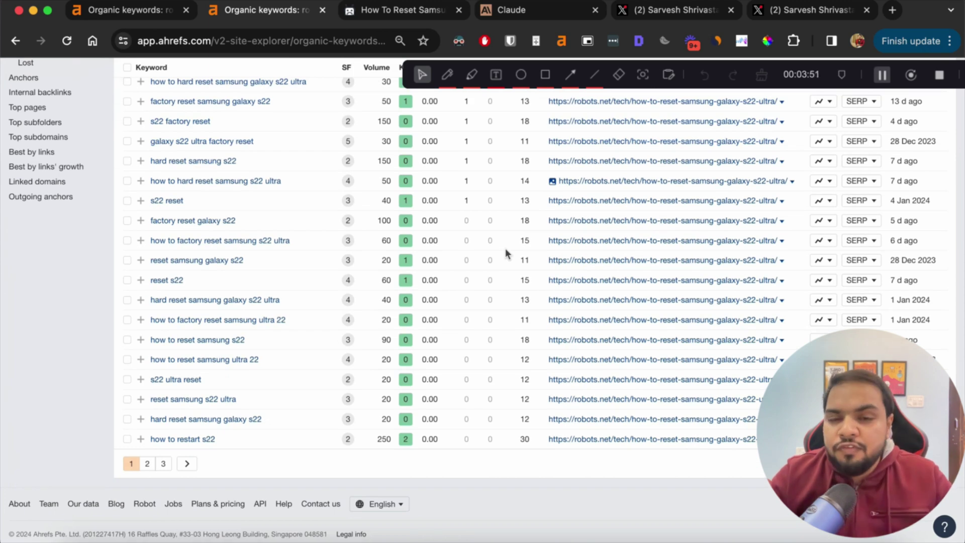
scroll(494, 217, "up", 2)
scroll(495, 218, "up", 15)
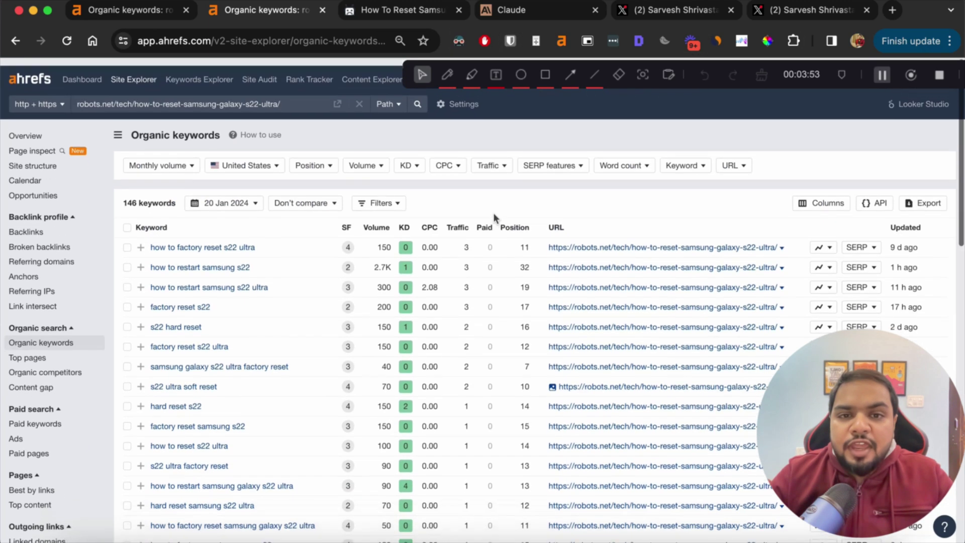
left_click_drag(525, 244, 532, 246)
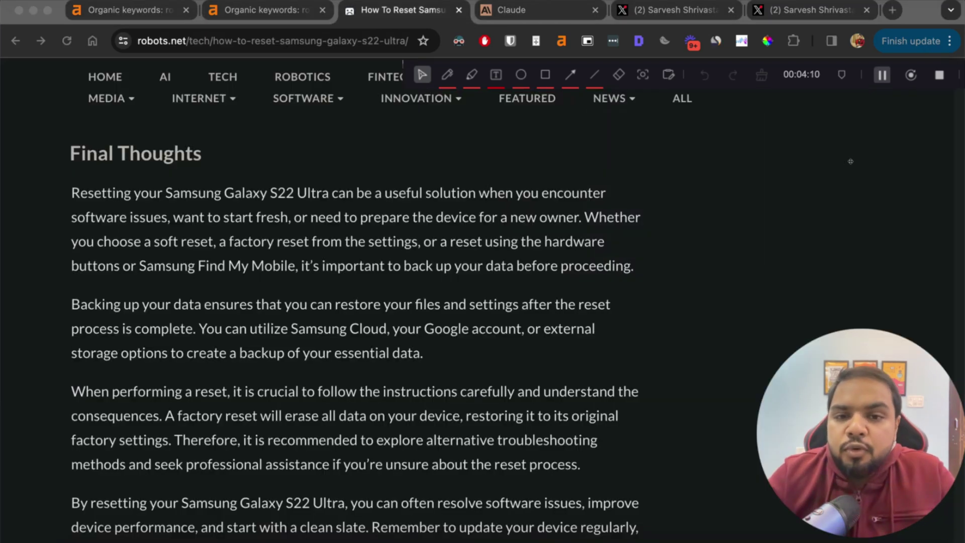
Finish skimming the reset article and bring up the X post with the trimming prompt
scroll(639, 406, "down", 3)
scroll(639, 406, "down", 5)
scroll(638, 405, "up", 15)
scroll(654, 272, "up", 5)
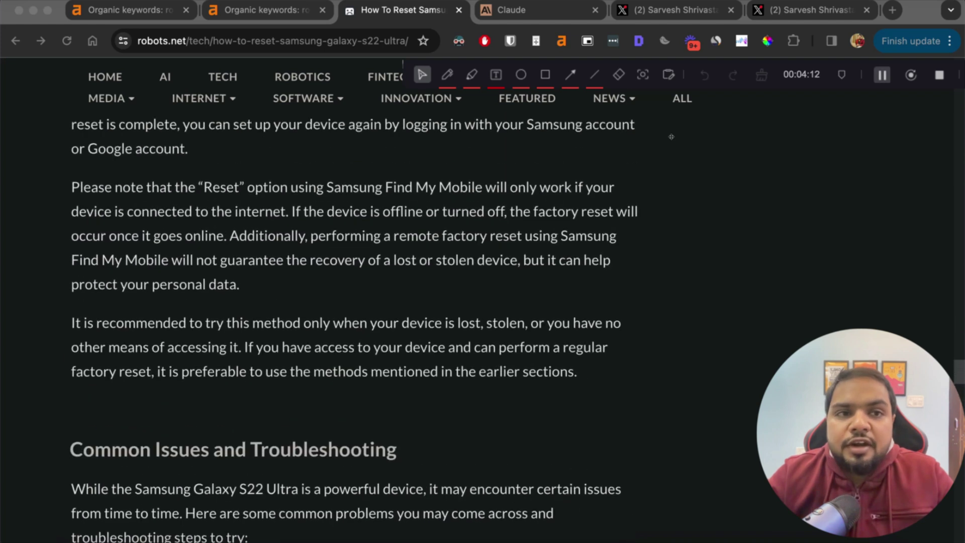
left_click(679, 11)
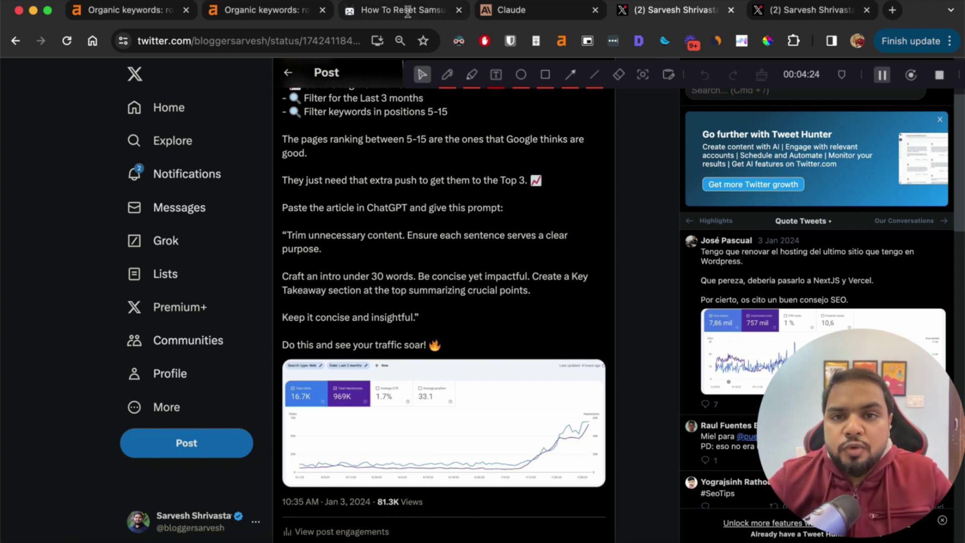
Select the reset article's text from the Introduction down and bring up an empty Claude chat
key("super+3")
scroll(393, 187, "up", 5)
scroll(322, 211, "up", 5)
scroll(255, 237, "up", 5)
scroll(211, 238, "up", 5)
scroll(192, 237, "up", 10)
scroll(192, 236, "down", 10)
mouse_move(71, 176)
left_mouse_down()
mouse_move(360, 541)
mouse_move(579, 479)
left_mouse_up()
left_click(548, 15)
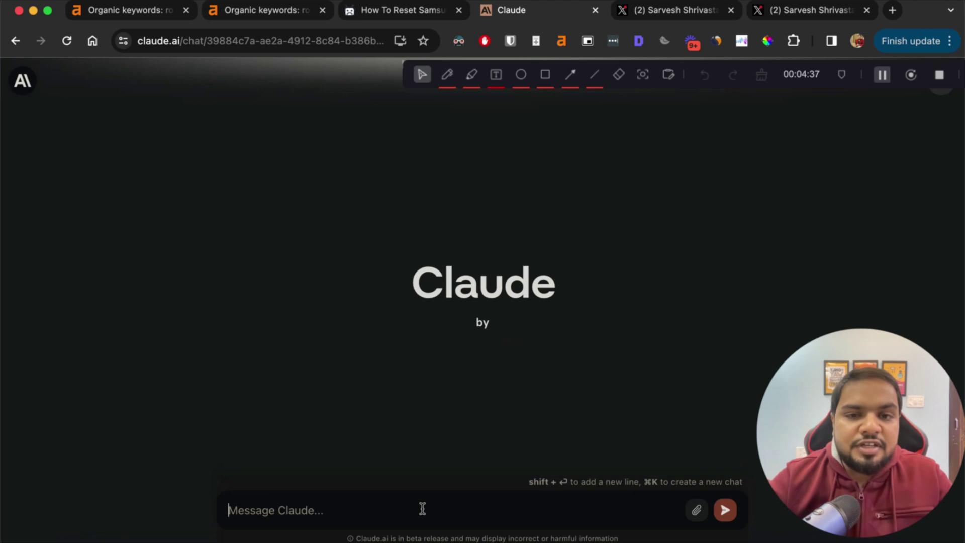
Paste the reset article into the Claude message with blank lines above it
key("super+v")
scroll(427, 453, "up", 10)
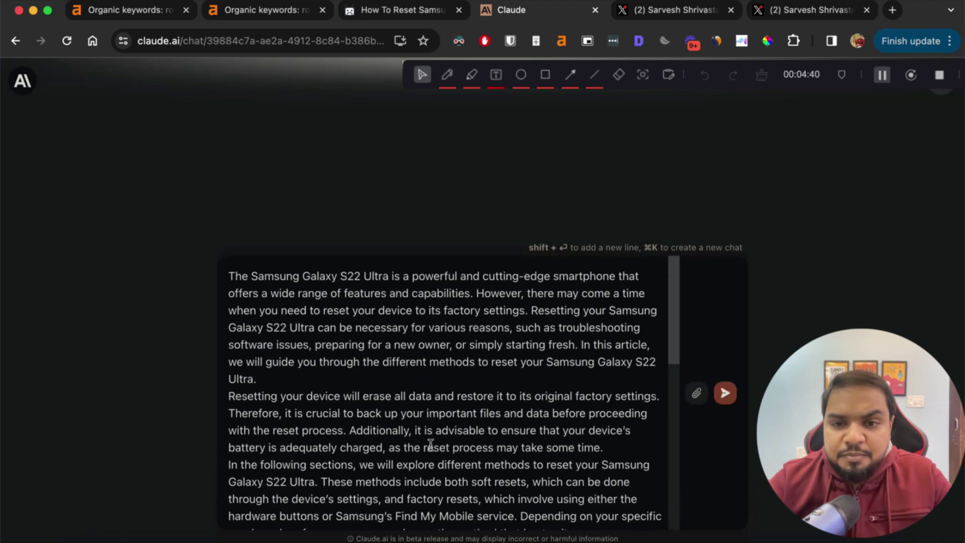
key("shift+Return")
key("shift+Return")
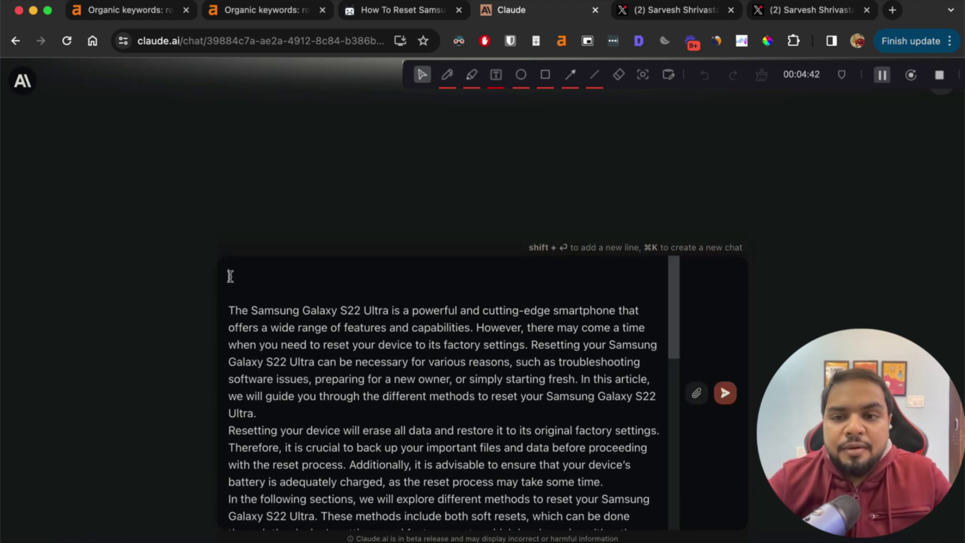
Add the tweet's sub-30-word intro and Key Takeaway prompt and send the message
key("ctrl+Tab")
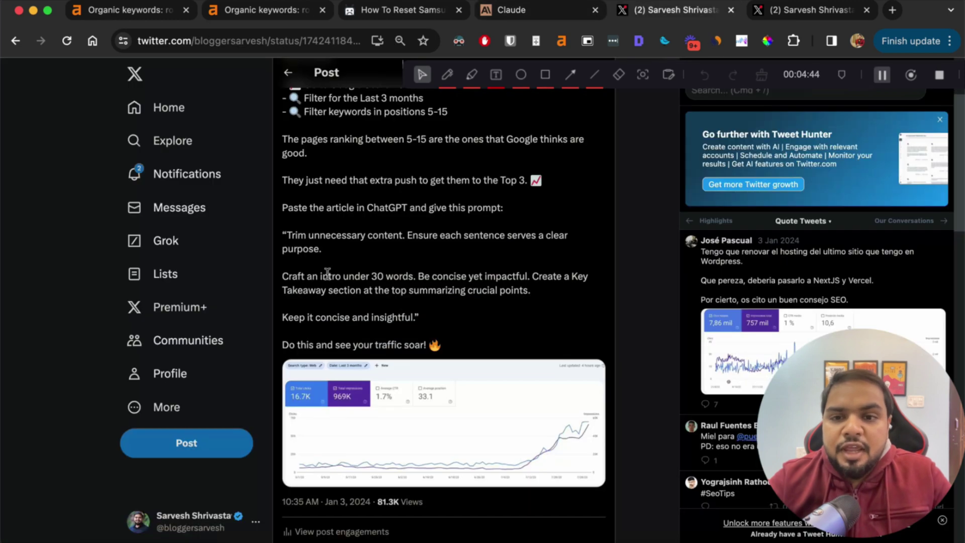
triple_click(327, 276)
key("super+c")
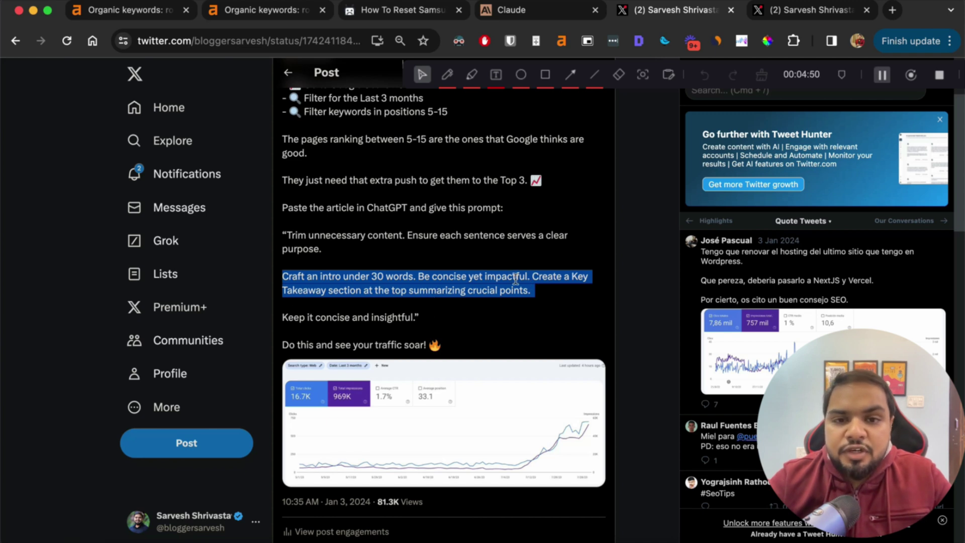
left_click(532, 14)
key("super+v")
key("Return")
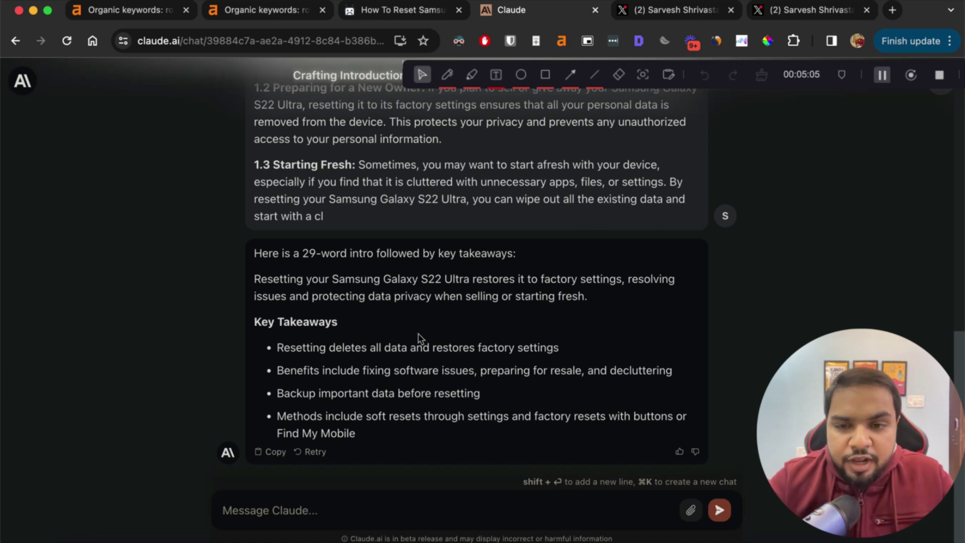
Select Claude's Key Takeaways heading and all four of its bullets
left_click_drag(253, 317, 480, 435)
left_click(486, 432)
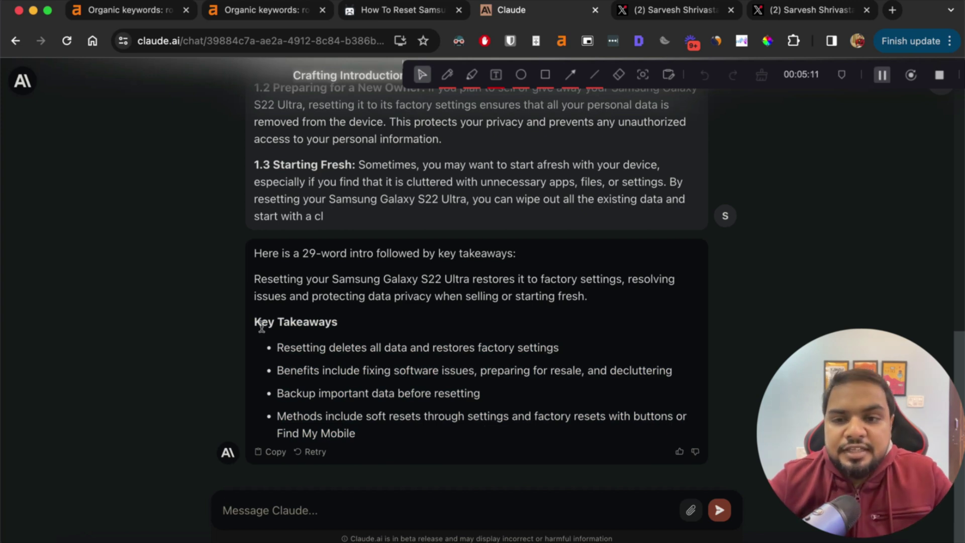
left_click_drag(254, 323, 418, 436)
Bring the reset article's Introduction into view and clear the old text selection
left_click(402, 10)
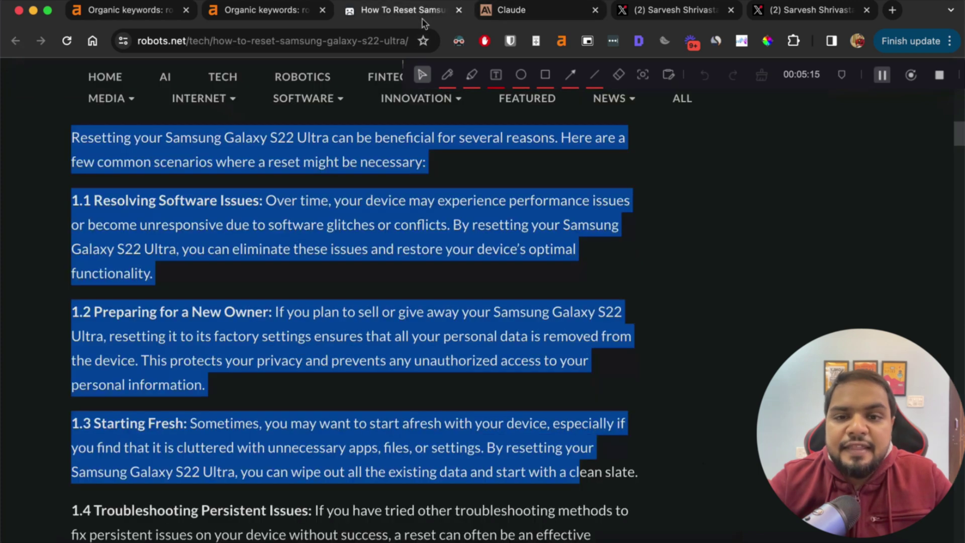
scroll(400, 289, "up", 15)
scroll(400, 289, "down", 3)
scroll(400, 289, "down", 6)
left_click(401, 290)
scroll(401, 291, "down", 2)
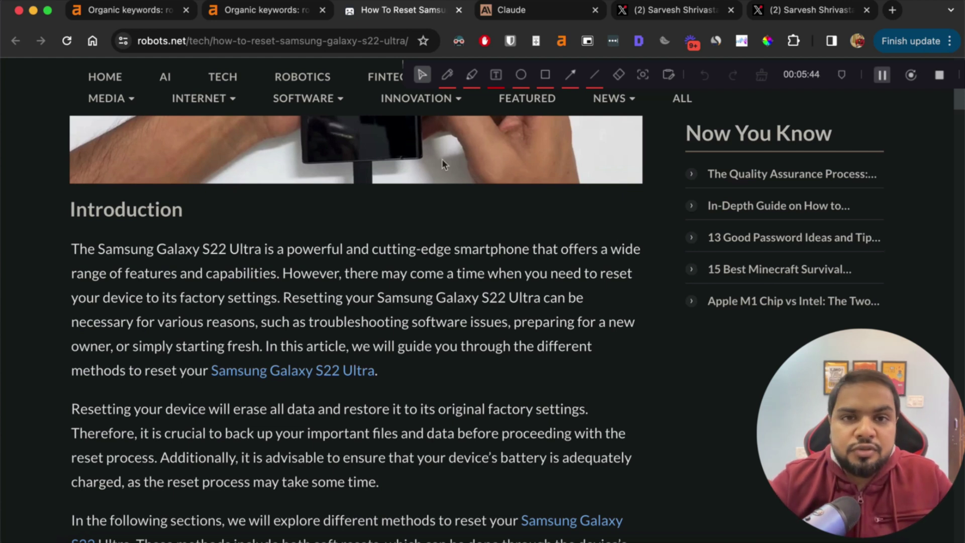
In Claude, select and then deselect the Key Takeaways section
left_click(542, 14)
left_click(497, 360)
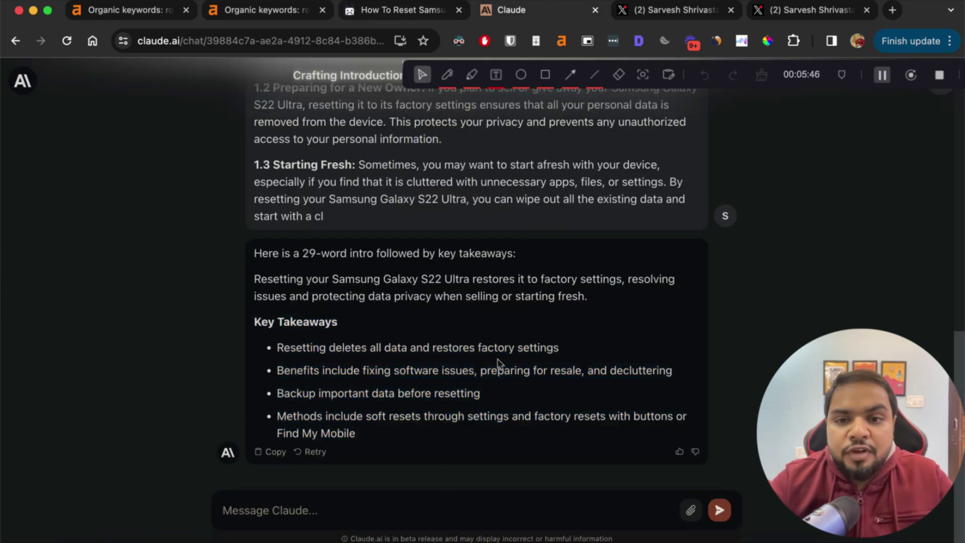
left_click_drag(254, 318, 427, 436)
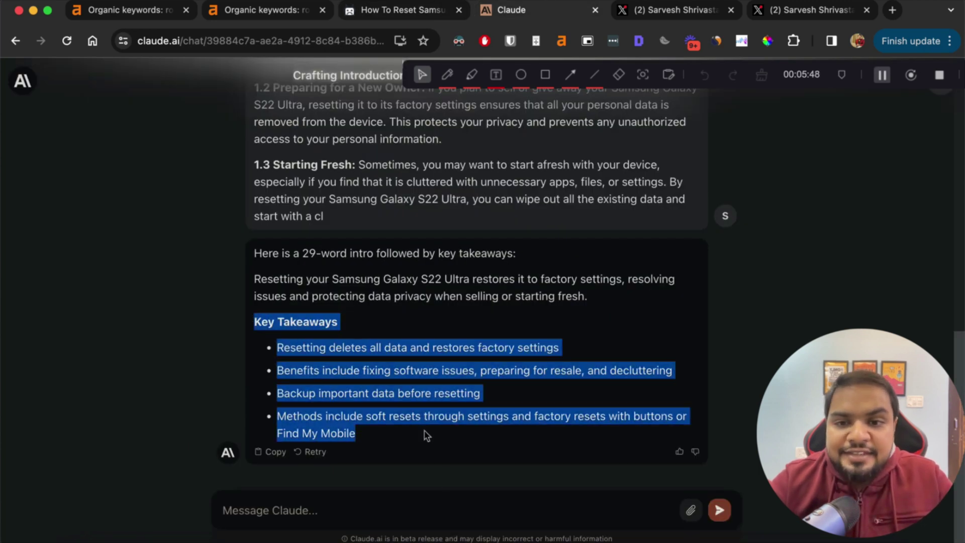
left_click(446, 418)
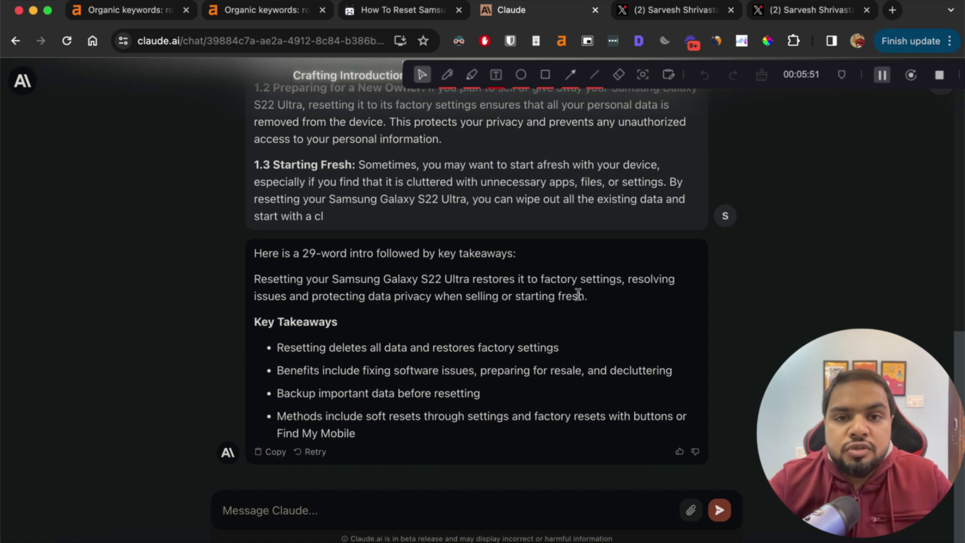
Select the tweet's 'trim unnecessary content' instruction and start a new Claude message
key("ctrl+Tab")
left_click(417, 237)
left_click_drag(283, 231, 347, 253)
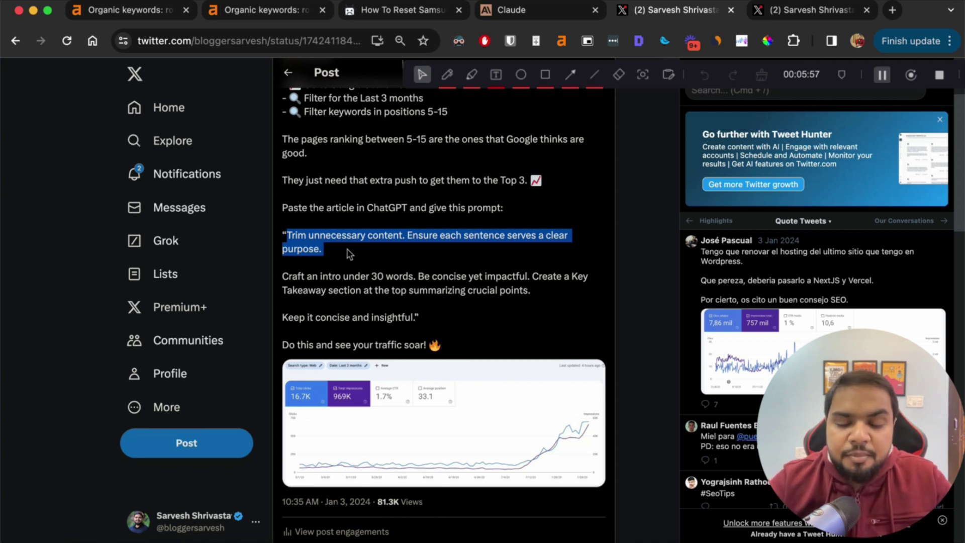
left_click(522, 7)
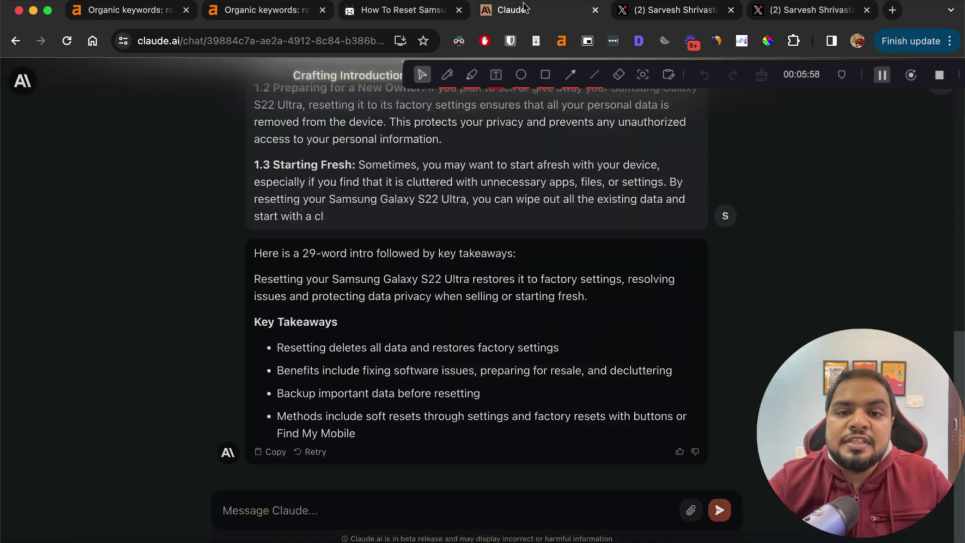
left_click(405, 517)
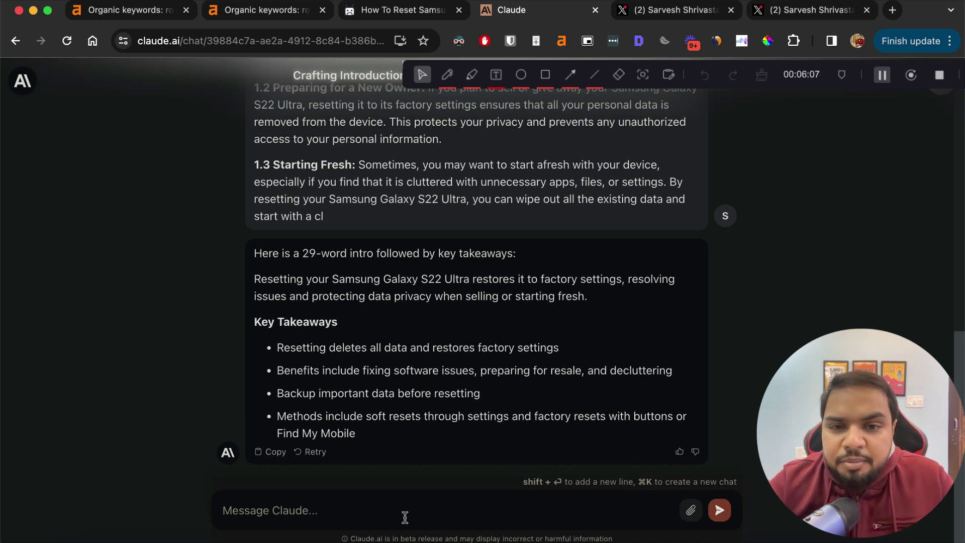
Send Claude 'Trim unnecessary content. Ensure each sentence serves a clear purpose.'
type("Trim unnecessary content. Ensure each sentence serves a clear purpose.")
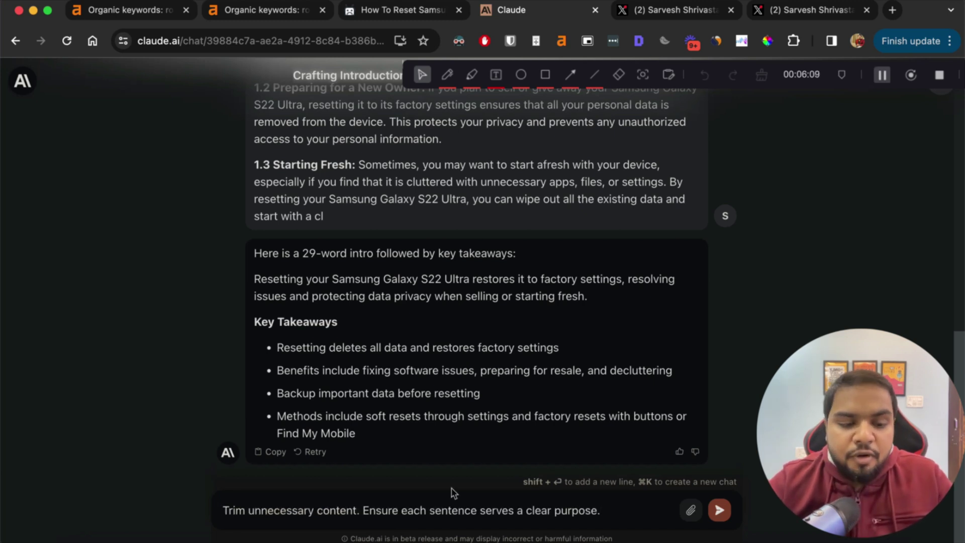
key("Return")
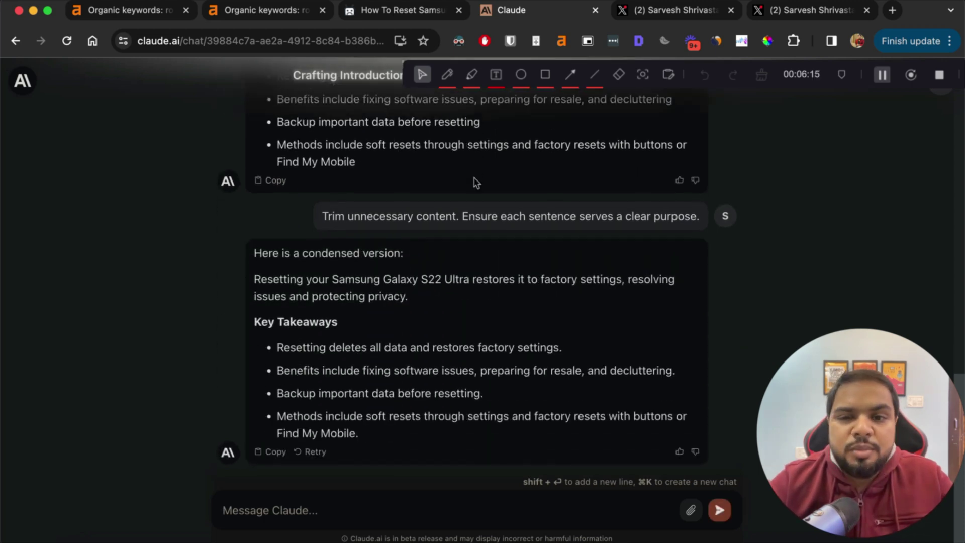
scroll(475, 182, "up", 10)
scroll(475, 251, "up", 5)
scroll(467, 289, "up", 3)
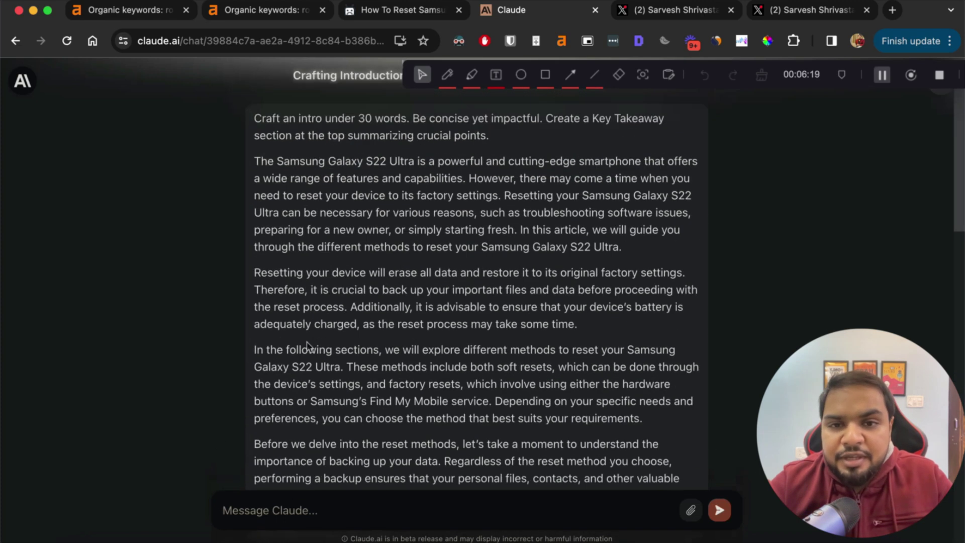
scroll(486, 211, "down", 10)
scroll(507, 210, "down", 4)
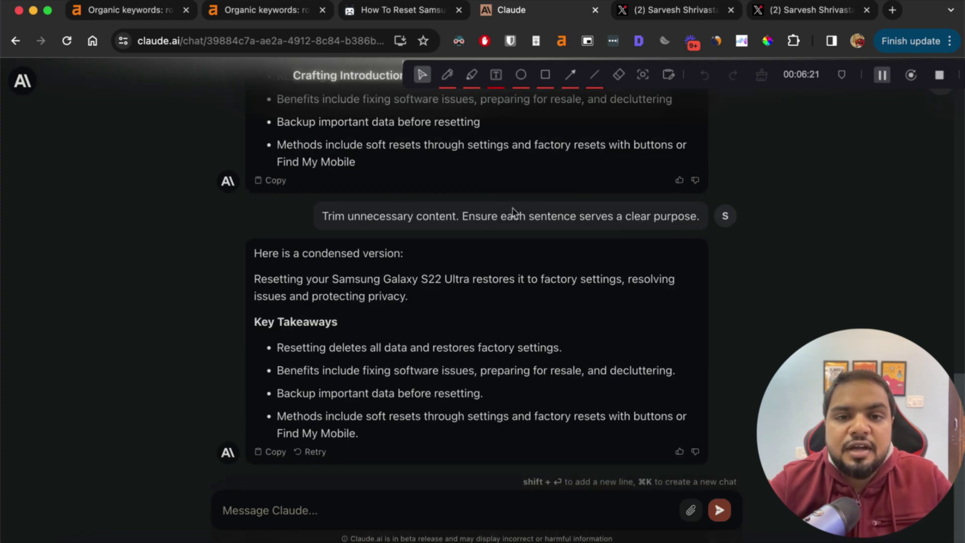
Redraft the trim instruction and select the article's opening paragraphs up to 'Dep'
type("Trim unnecessary content. Ensure each sentence serves a clear purpose.")
key("shift+Return")
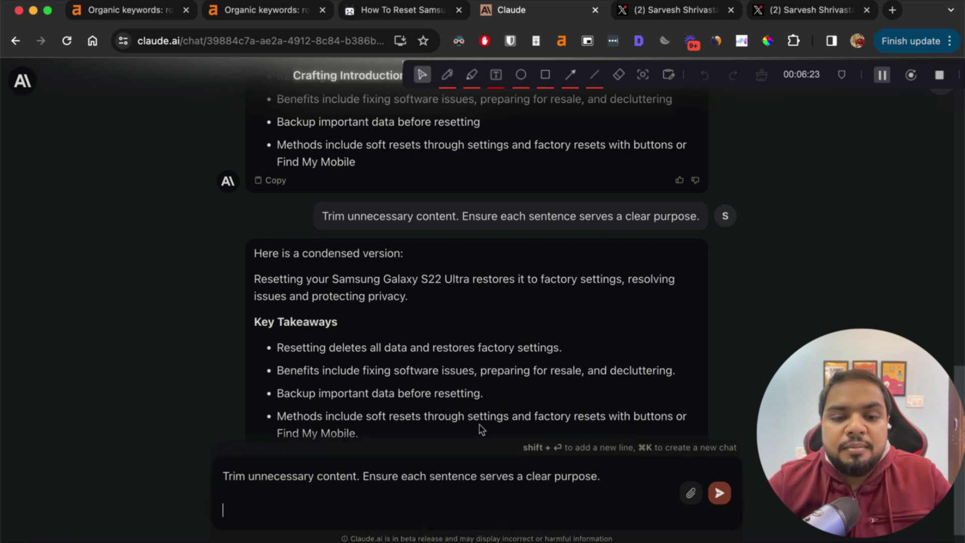
scroll(499, 160, "up", 20)
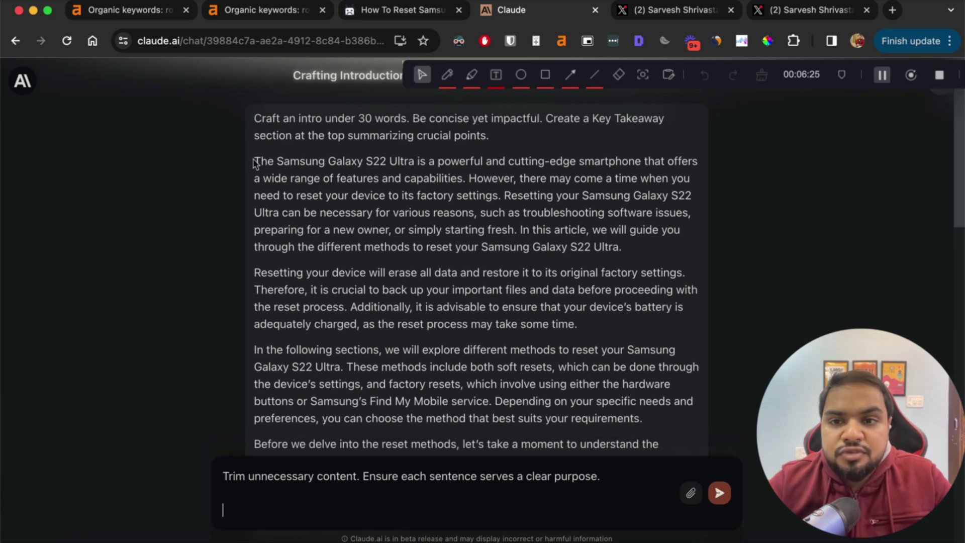
left_click_drag(254, 161, 365, 475)
key("super+c")
left_click_drag(445, 458, 520, 412)
Send the trim prompt with the pasted article text, then paste 'Keep it concise and insightful.' as the follow-up
key("super+v")
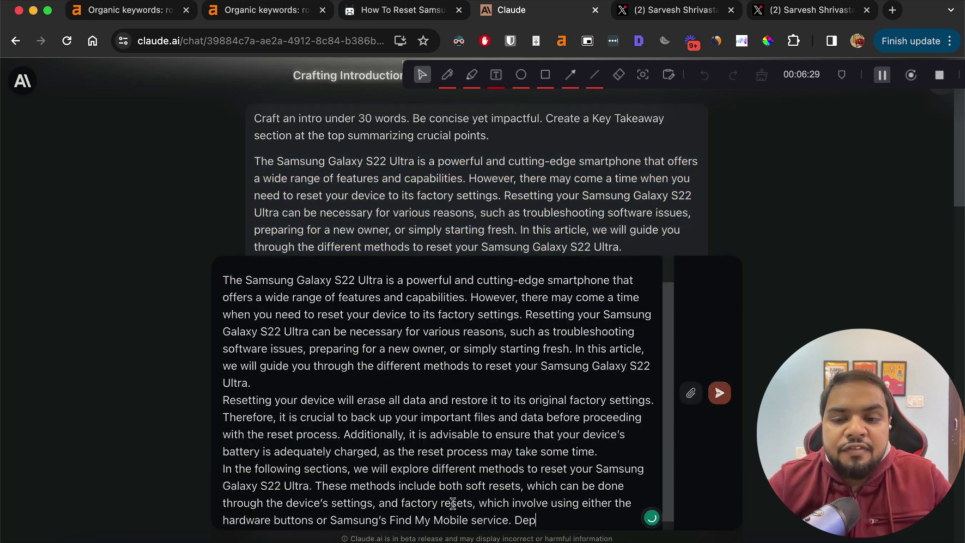
key("Return")
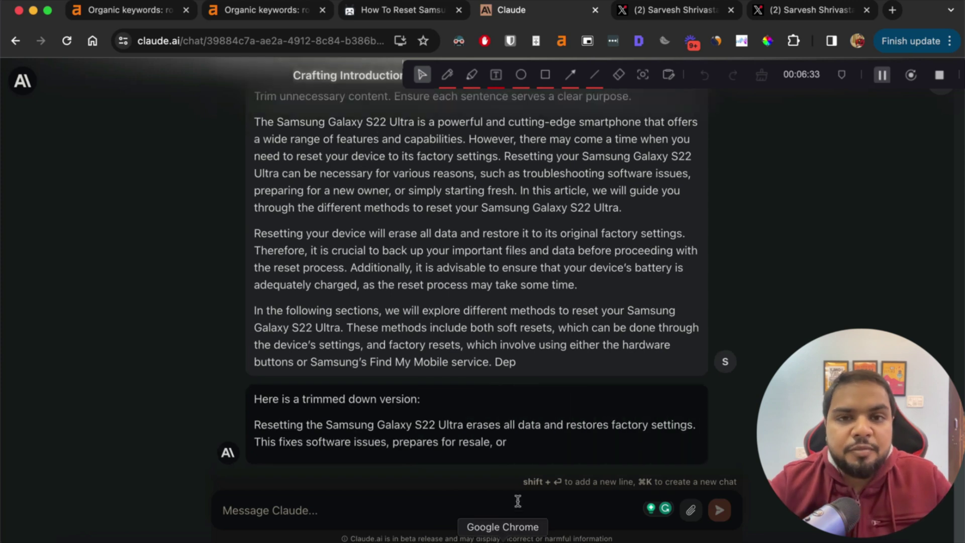
left_click(671, 11)
left_click(406, 313)
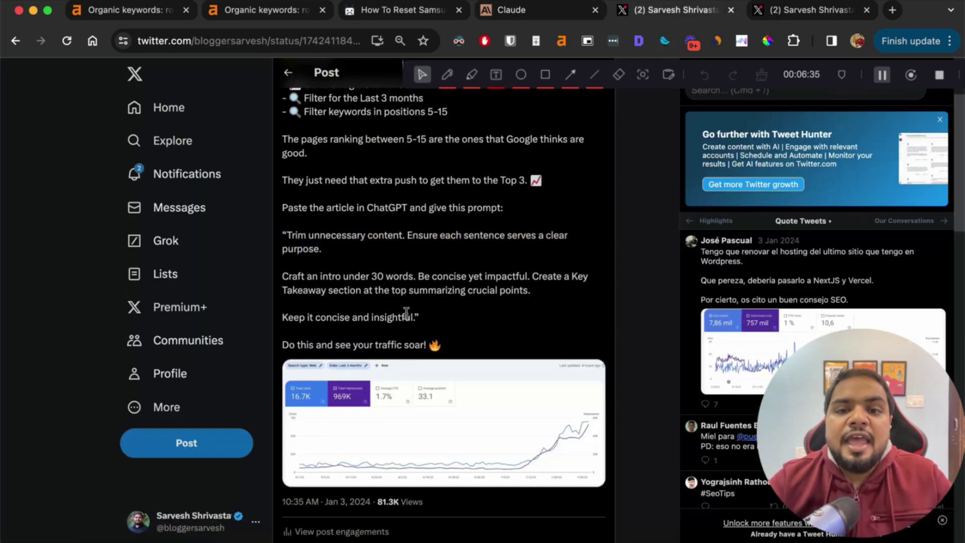
left_click_drag(419, 321, 275, 324)
key("super+c")
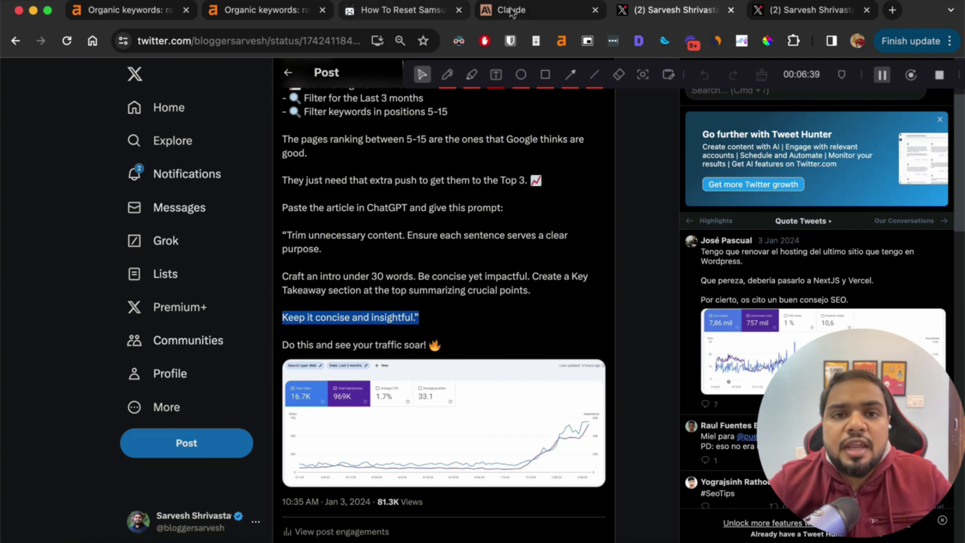
key("super+alt+Left")
key("super+v")
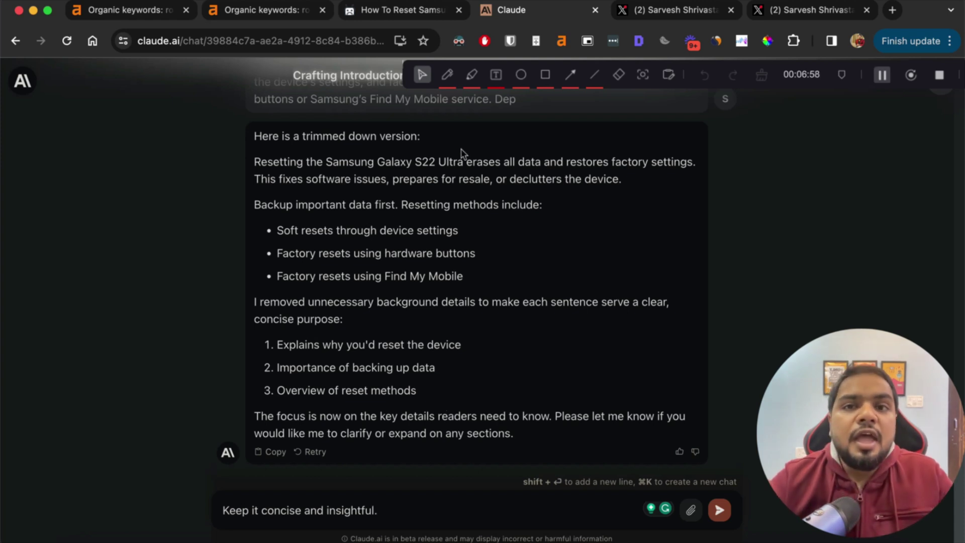
Enlarge the tweet's search-traffic chart image to examine it, then reopen it
left_click(655, 9)
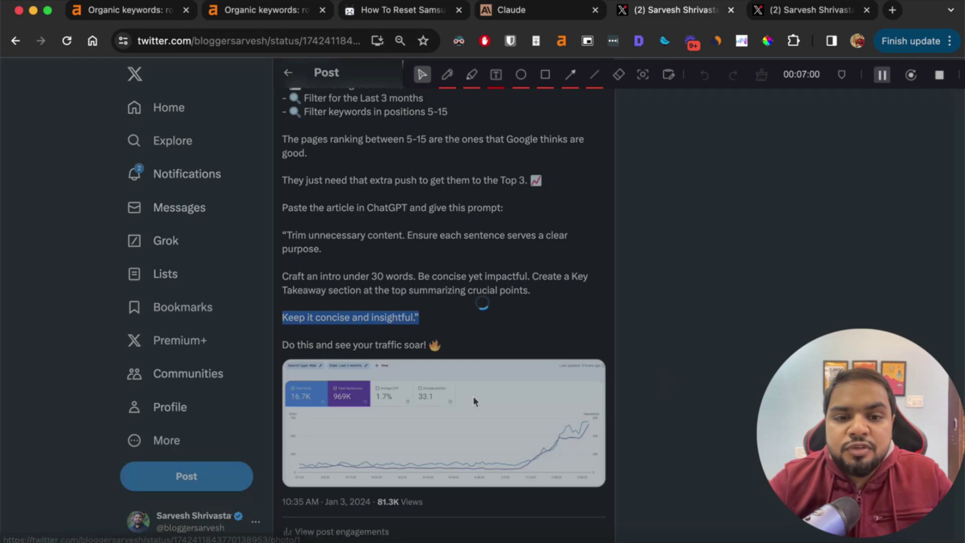
left_click(473, 396)
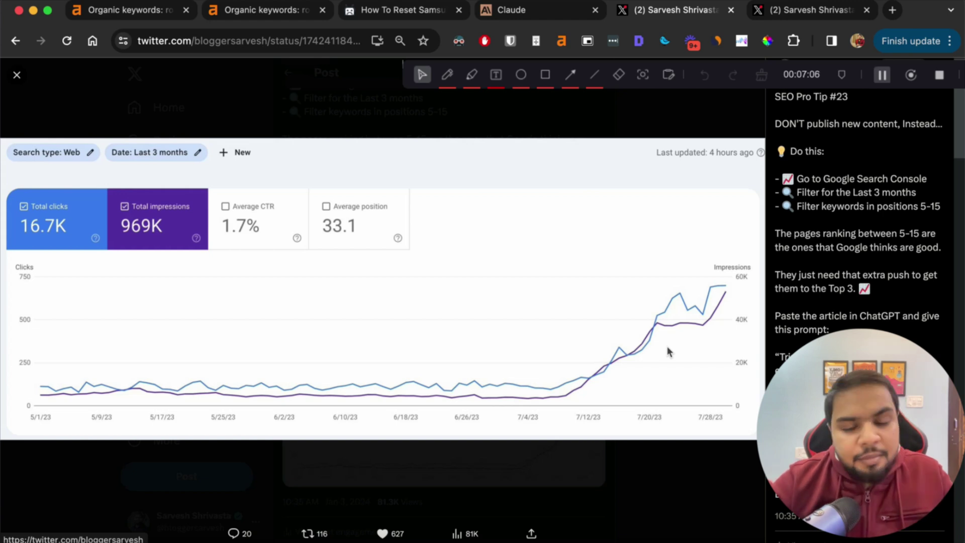
left_click(689, 493)
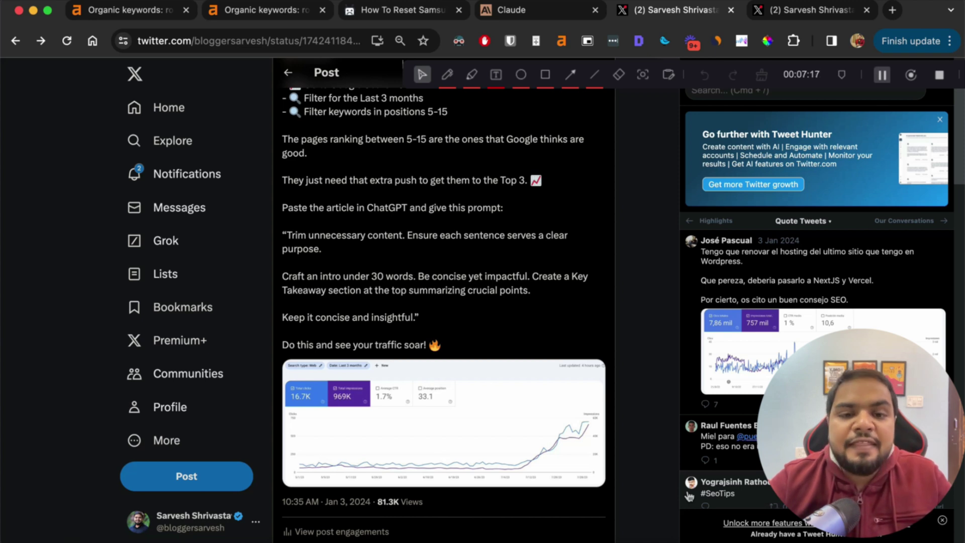
left_click(528, 424)
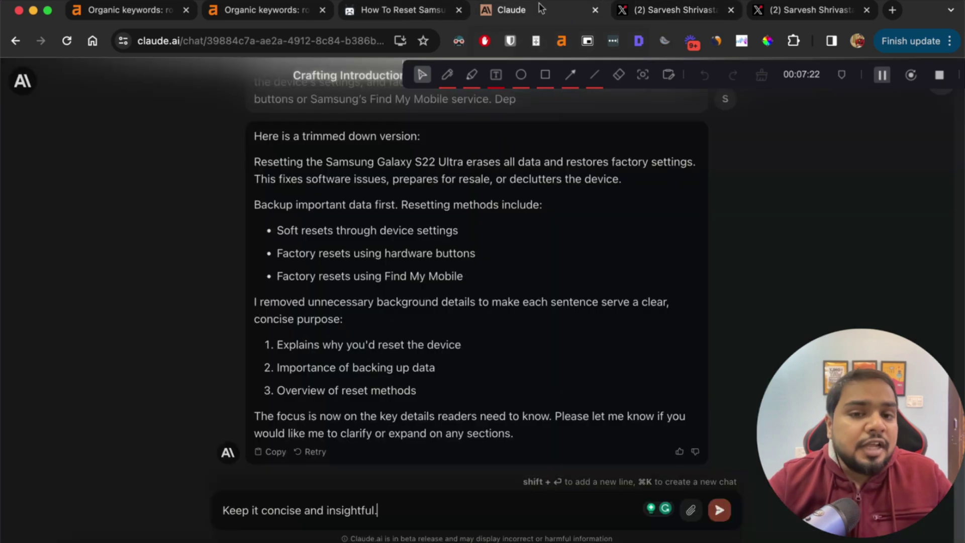
Return to Claude and scroll up to the article's reasons-to-reset section
left_click(512, 10)
scroll(493, 428, "up", 10)
scroll(493, 423, "up", 2)
scroll(494, 425, "up", 2)
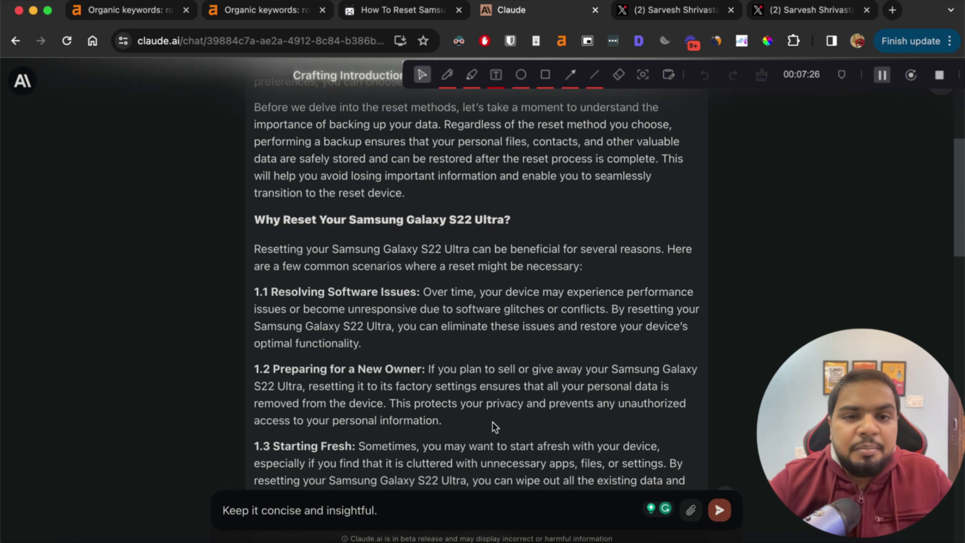
scroll(493, 427, "up", 10)
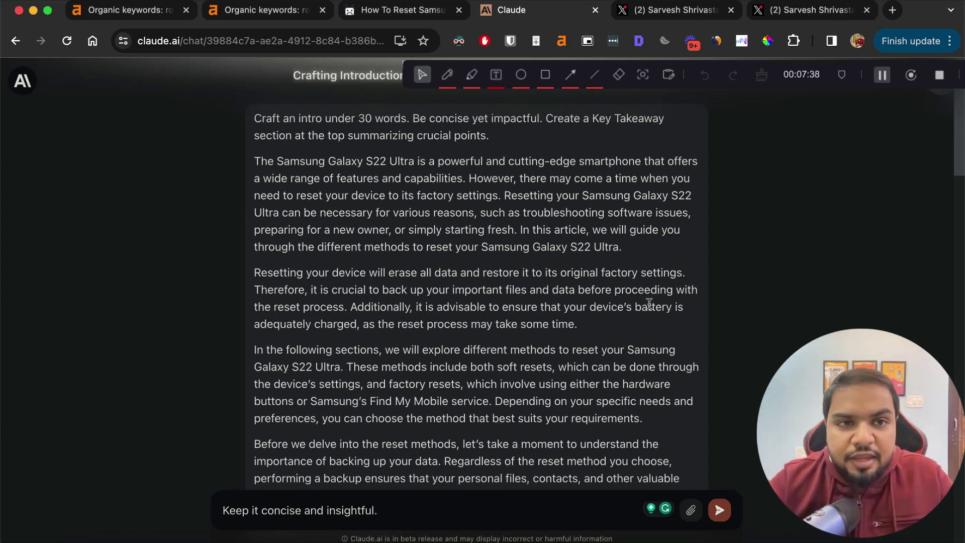
key("super+shift+4")
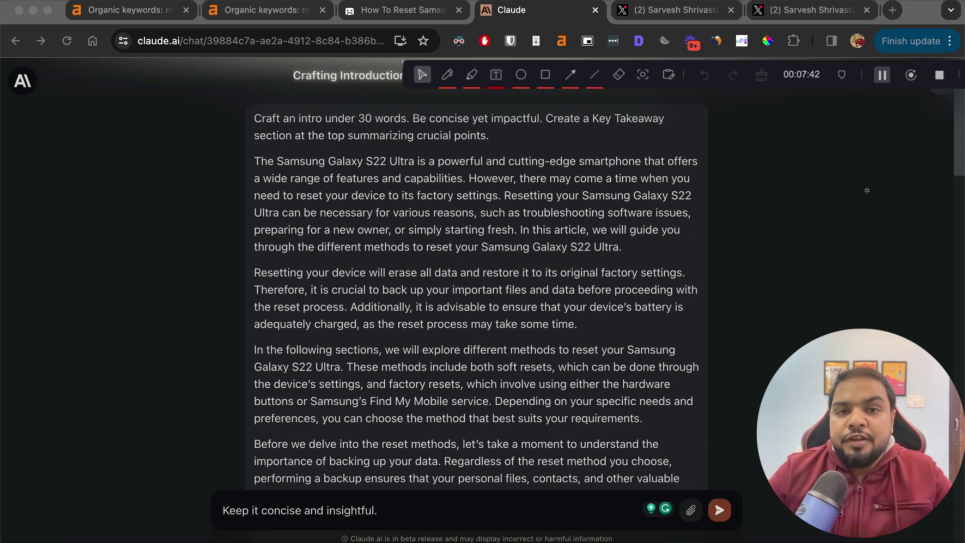